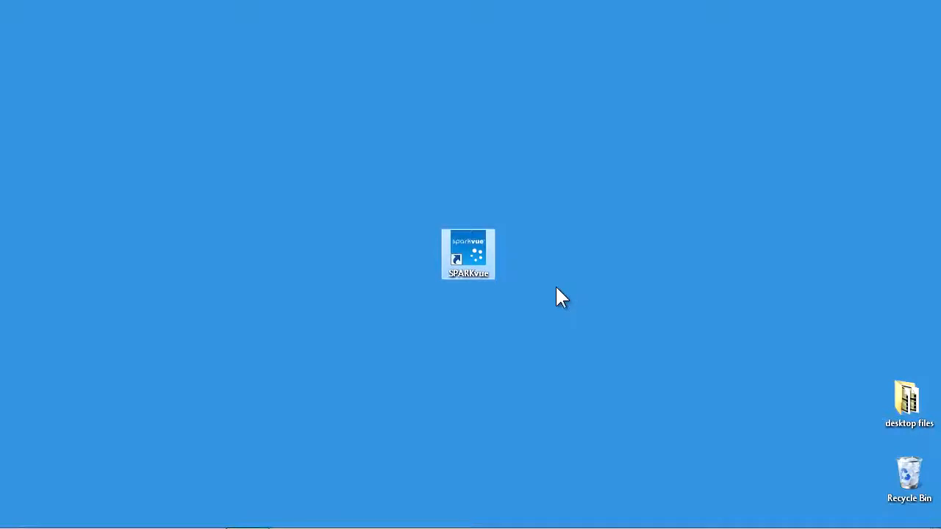
- Open SPARKvue in a maximized window and show the Temperature measurement of the Advanced Chemistry sensor
{"action": "double_click", "coordinate": [476, 252]}
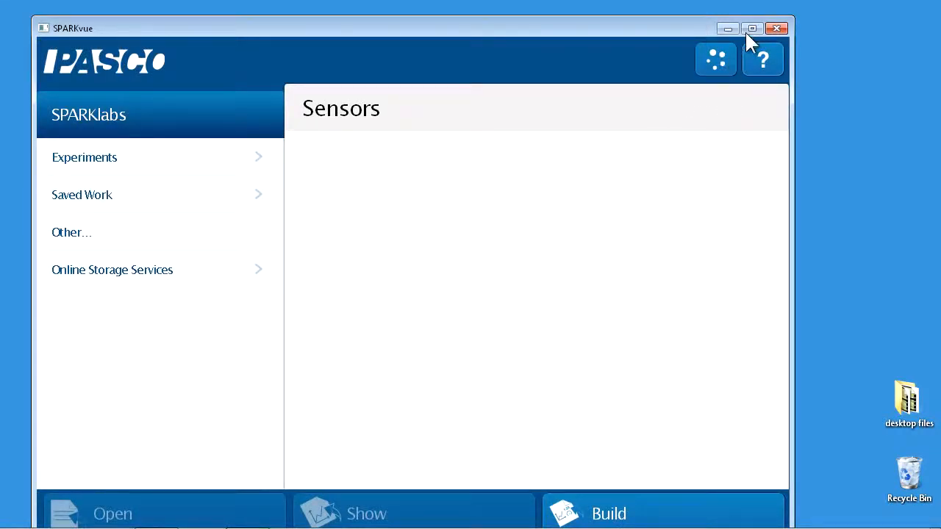
{"action": "left_click", "coordinate": [745, 31]}
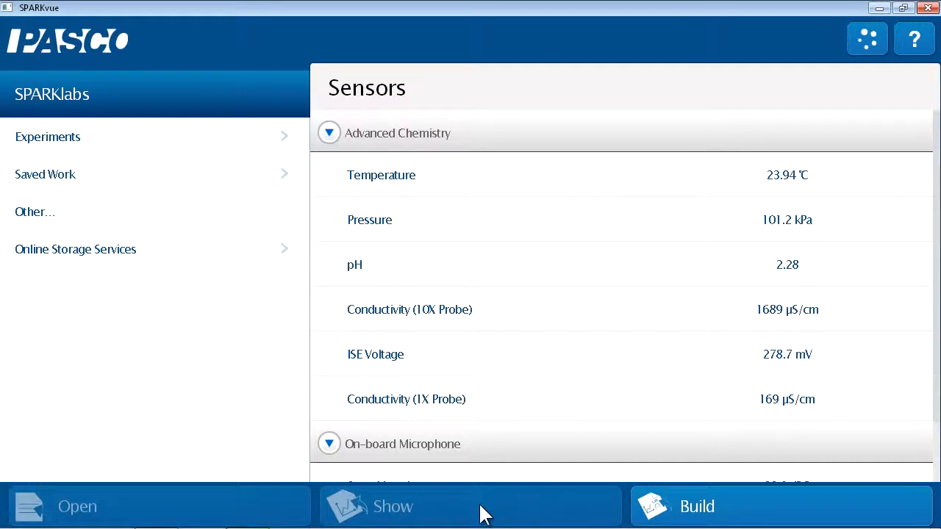
{"action": "left_click", "coordinate": [526, 193]}
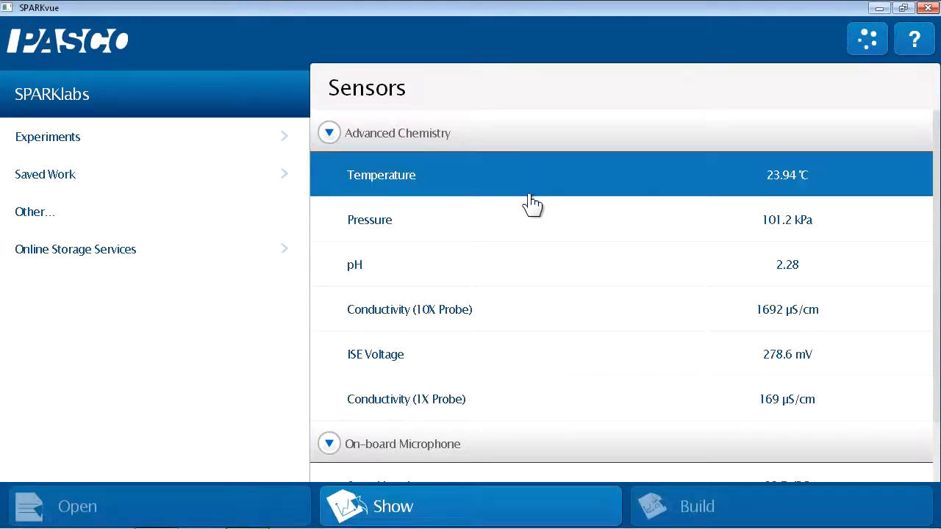
{"action": "left_click", "coordinate": [537, 517]}
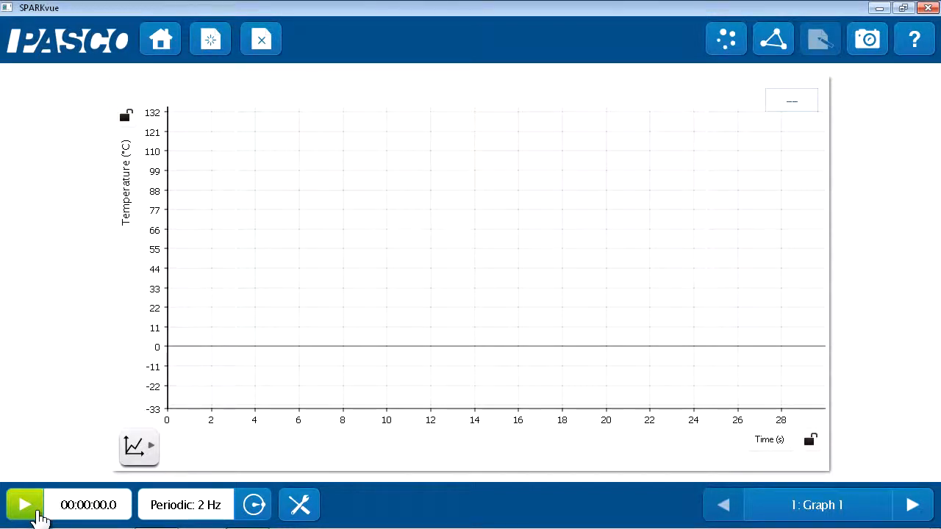
- Start recording temperature data and scale the graph to fit the incoming readings
{"action": "left_click", "coordinate": [25, 505]}
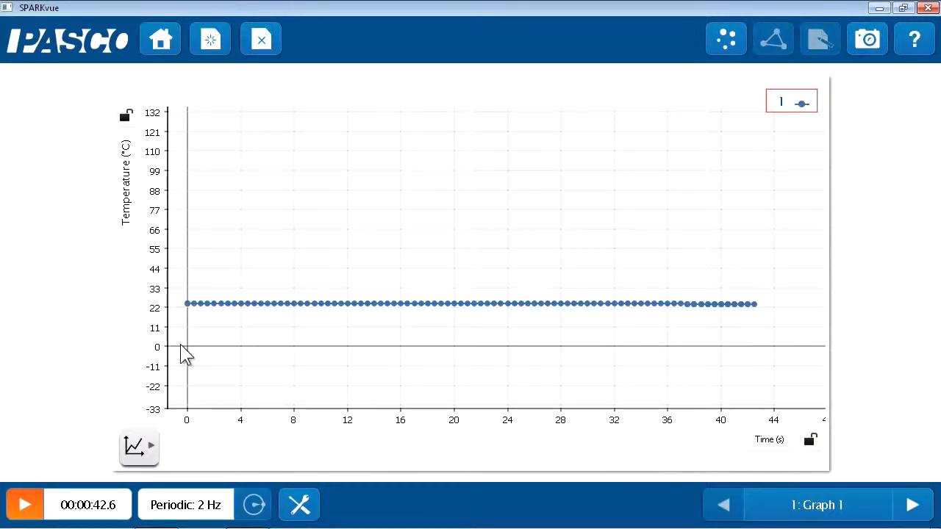
{"action": "left_click", "coordinate": [138, 448]}
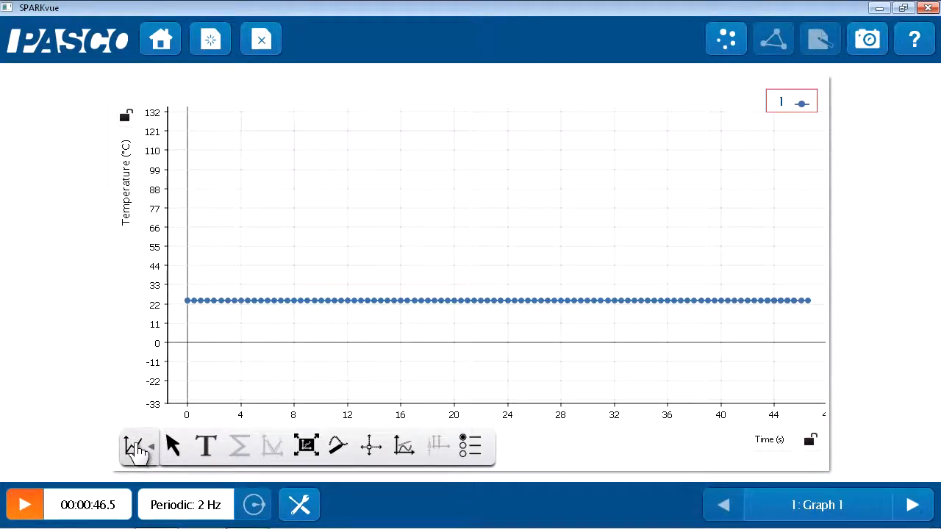
{"action": "left_click", "coordinate": [311, 454]}
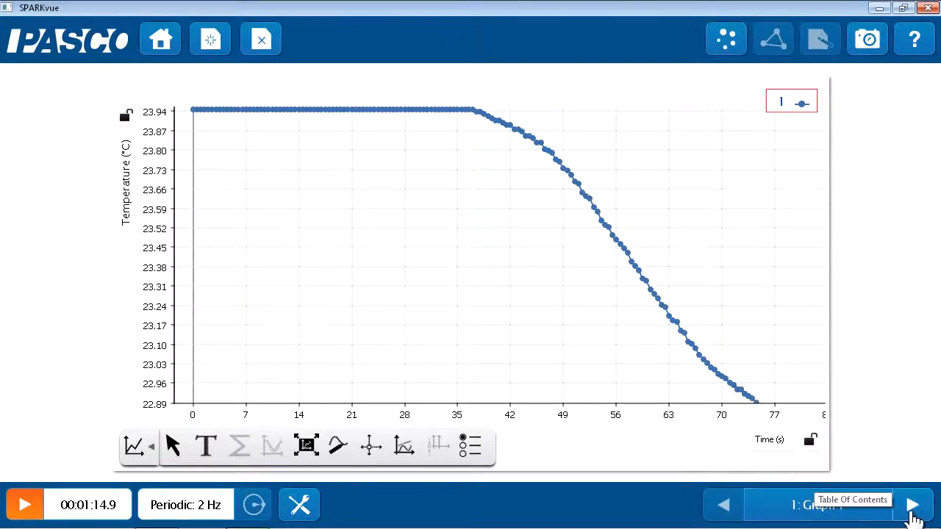
- Look through the digits, table and meter pages during recording and return to the Graph 1 page
{"action": "left_click", "coordinate": [913, 507]}
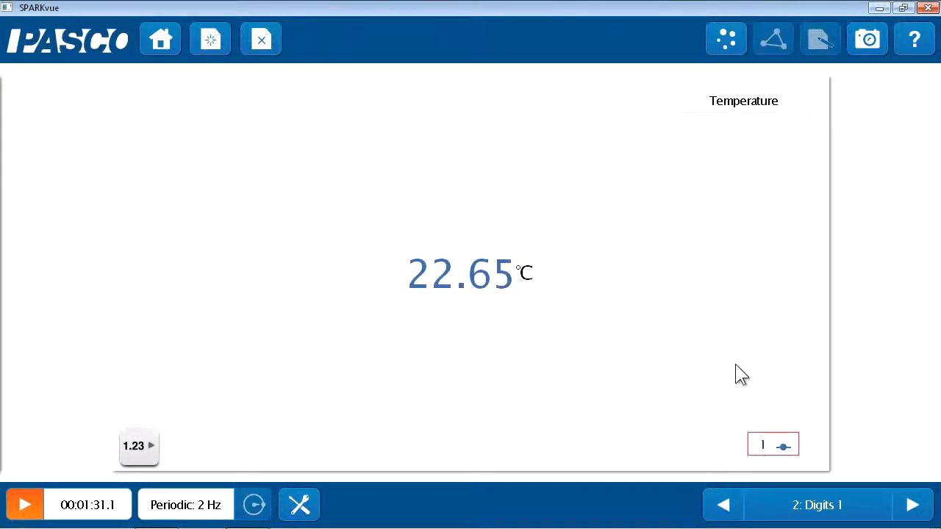
{"action": "left_click", "coordinate": [912, 505]}
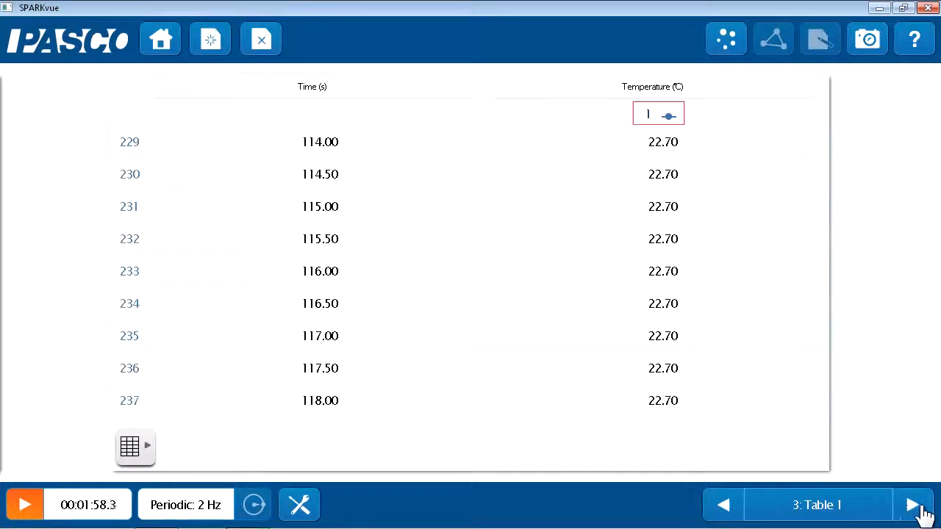
{"action": "left_click", "coordinate": [919, 511]}
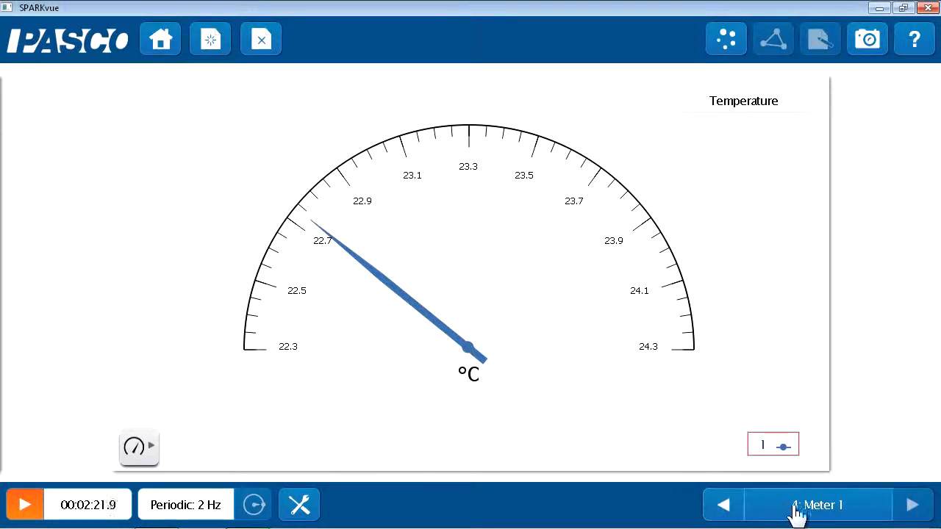
{"action": "left_click", "coordinate": [860, 514]}
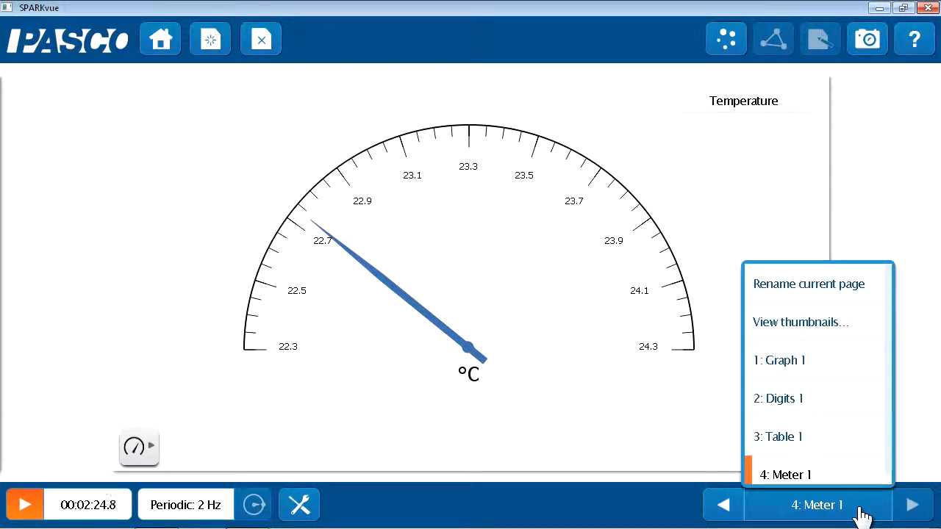
{"action": "left_click", "coordinate": [847, 365]}
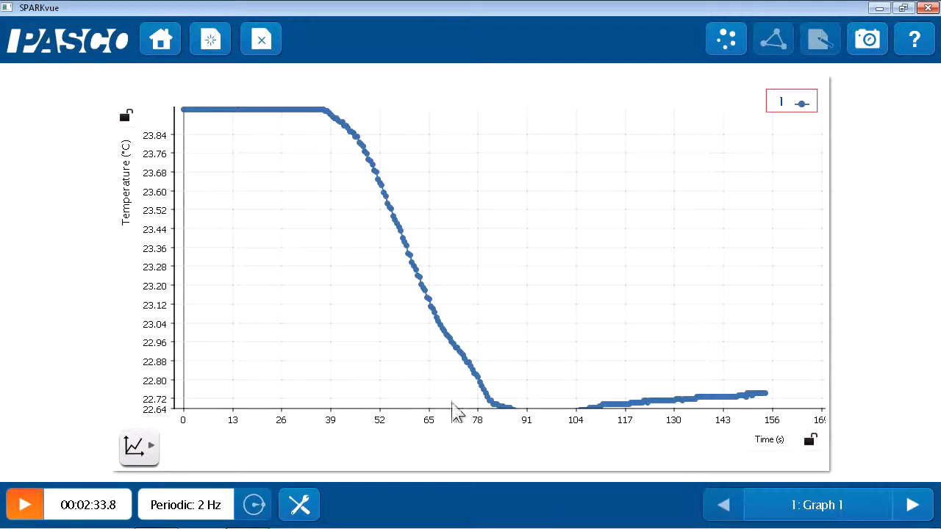
- Stop the data recording and adjust the graph's position and axis scales, finishing with Scale to Fit
{"action": "left_click", "coordinate": [36, 510]}
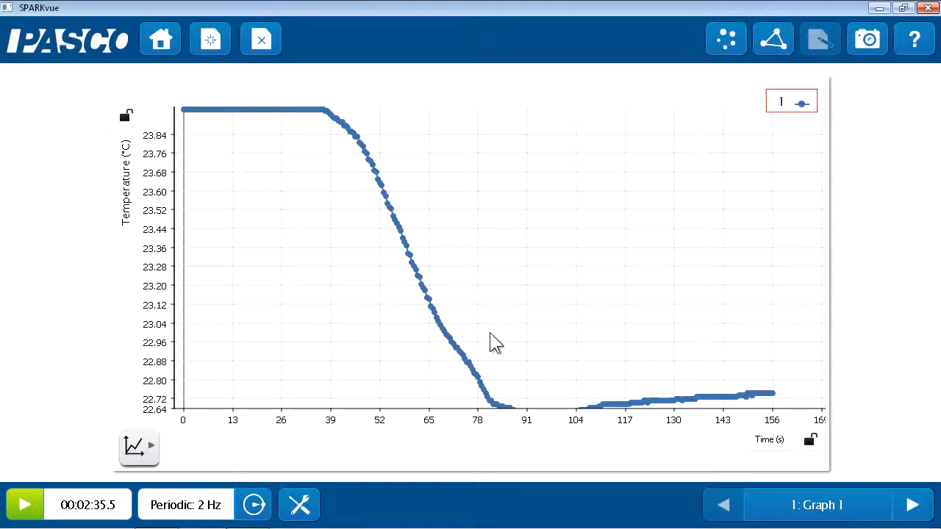
{"action": "mouse_move", "coordinate": [451, 281]}
{"action": "left_mouse_down"}
{"action": "mouse_move", "coordinate": [473, 254]}
{"action": "mouse_move", "coordinate": [488, 262]}
{"action": "mouse_move", "coordinate": [466, 287]}
{"action": "mouse_move", "coordinate": [405, 307]}
{"action": "mouse_move", "coordinate": [433, 290]}
{"action": "mouse_move", "coordinate": [457, 237]}
{"action": "mouse_move", "coordinate": [474, 229]}
{"action": "mouse_move", "coordinate": [480, 243]}
{"action": "mouse_move", "coordinate": [439, 266]}
{"action": "mouse_move", "coordinate": [445, 290]}
{"action": "mouse_move", "coordinate": [447, 277]}
{"action": "left_mouse_up"}
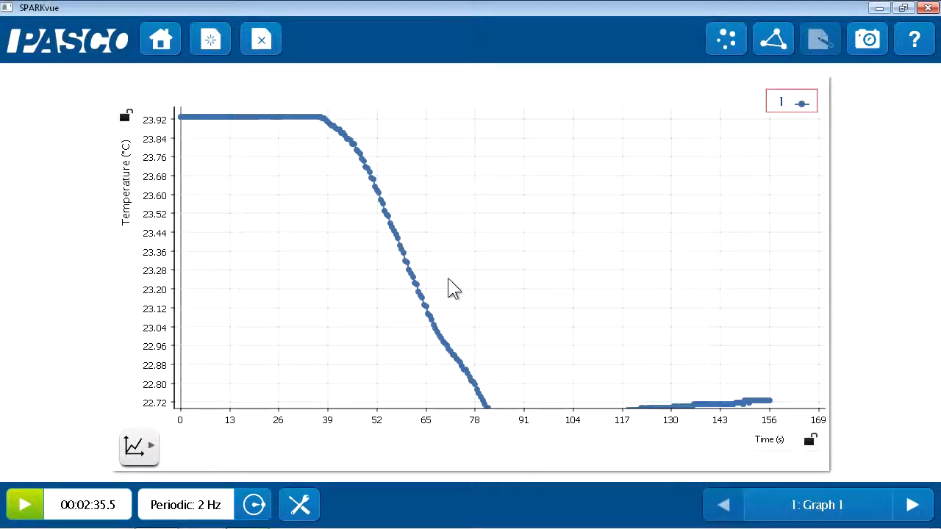
{"action": "mouse_move", "coordinate": [579, 428]}
{"action": "left_mouse_down"}
{"action": "mouse_move", "coordinate": [441, 428]}
{"action": "mouse_move", "coordinate": [569, 428]}
{"action": "left_mouse_up"}
{"action": "left_click_drag", "start_coordinate": [160, 233], "coordinate": [166, 286]}
{"action": "left_click_drag", "start_coordinate": [249, 305], "coordinate": [260, 278]}
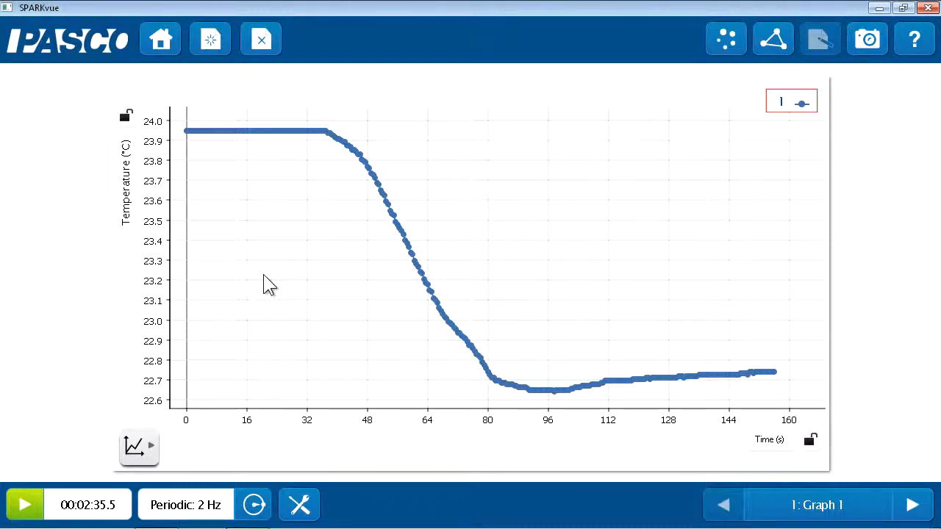
{"action": "left_click", "coordinate": [138, 450]}
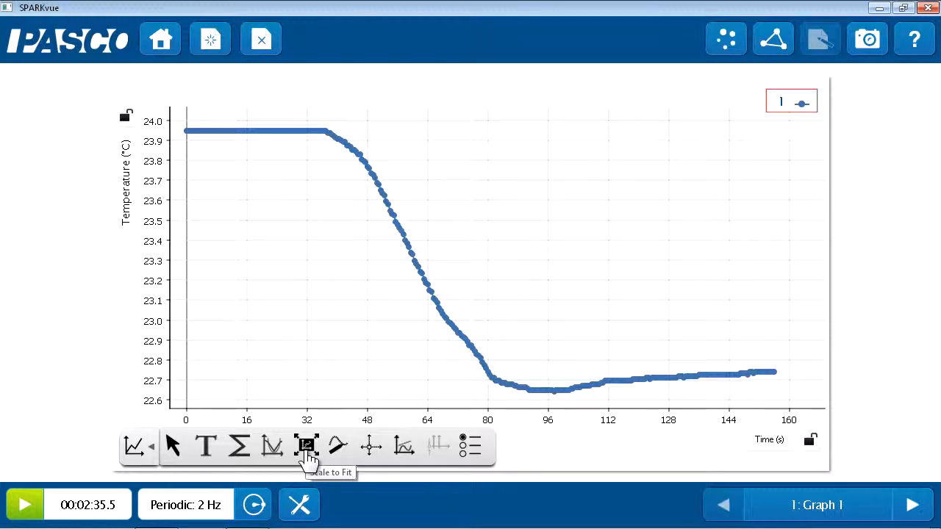
{"action": "left_click", "coordinate": [307, 455]}
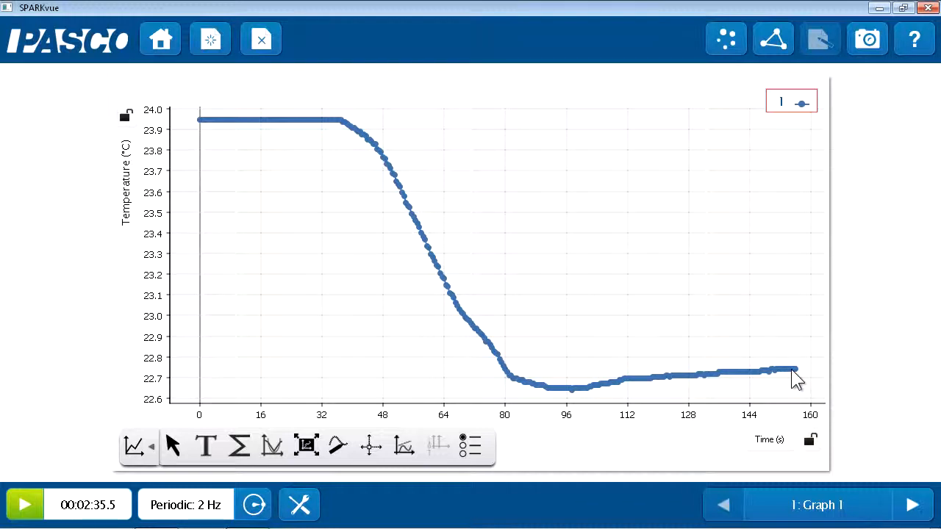
- Measure the time and temperature differences between the run's endpoints in a label moved clear of the curve, and remove it
{"action": "left_click", "coordinate": [374, 456]}
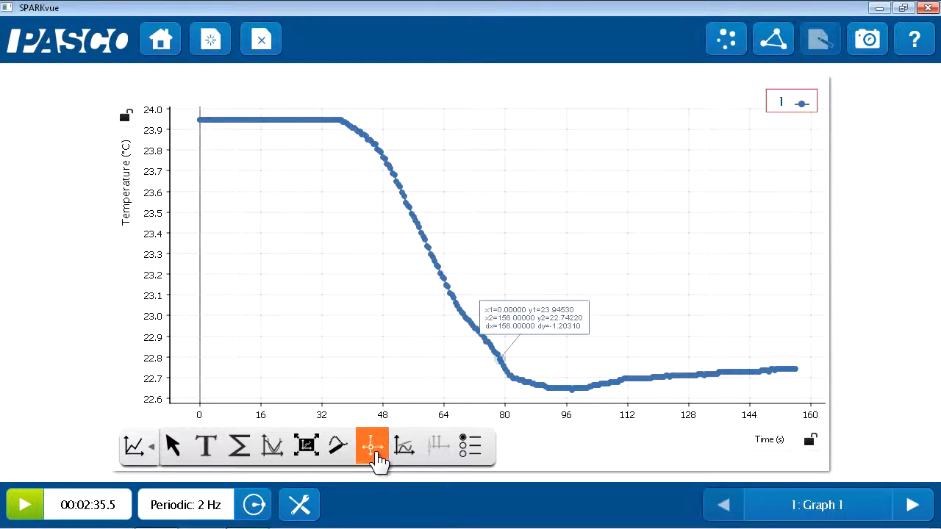
{"action": "left_click_drag", "start_coordinate": [533, 325], "coordinate": [523, 224]}
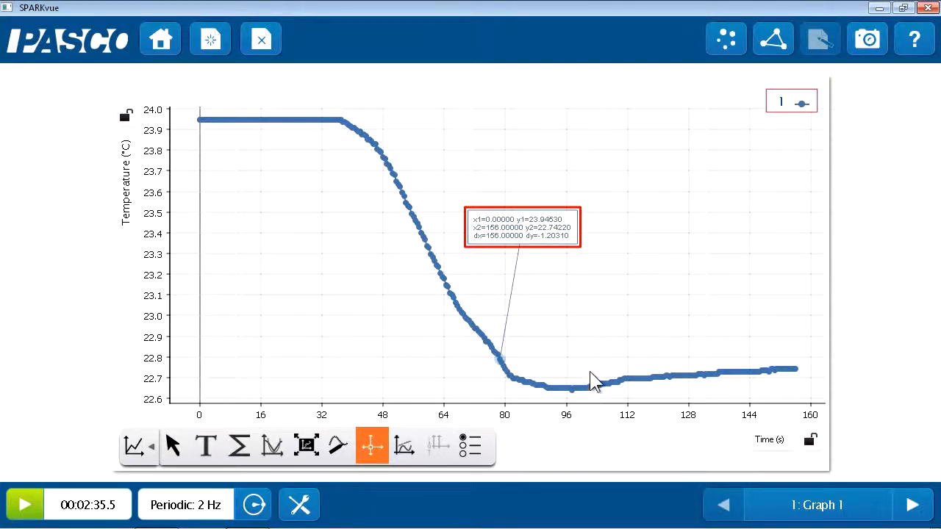
{"action": "left_click", "coordinate": [372, 445]}
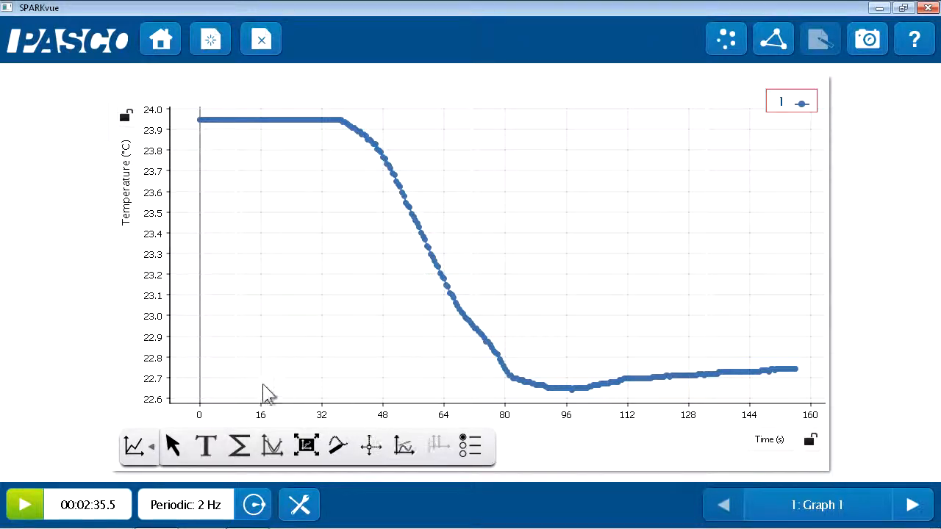
- Select the falling section of the temperature curve, from about 38 to 96 s
{"action": "left_click", "coordinate": [172, 446]}
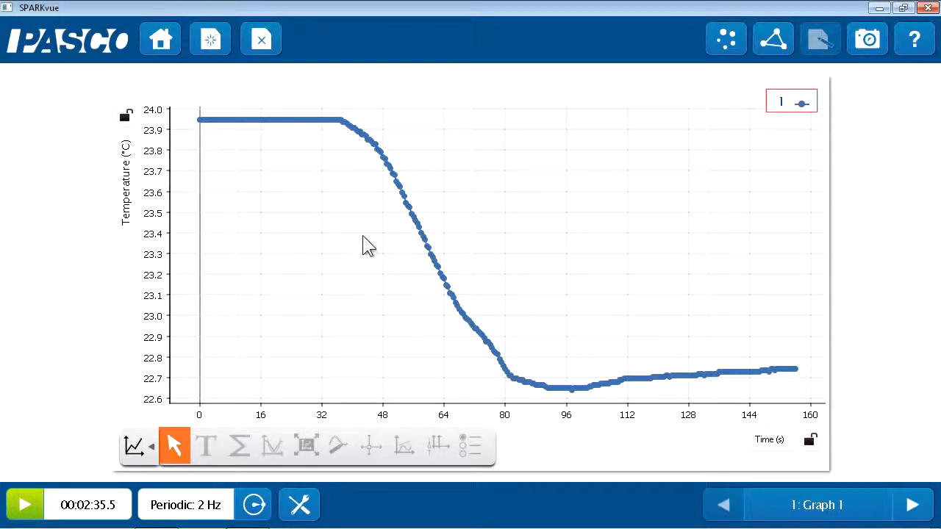
{"action": "left_click_drag", "start_coordinate": [349, 120], "coordinate": [559, 393]}
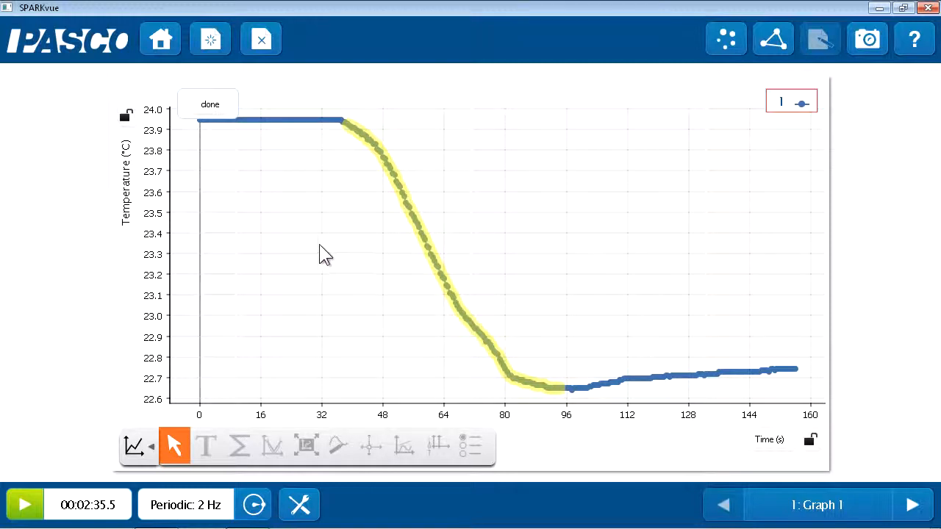
{"action": "left_click", "coordinate": [215, 112]}
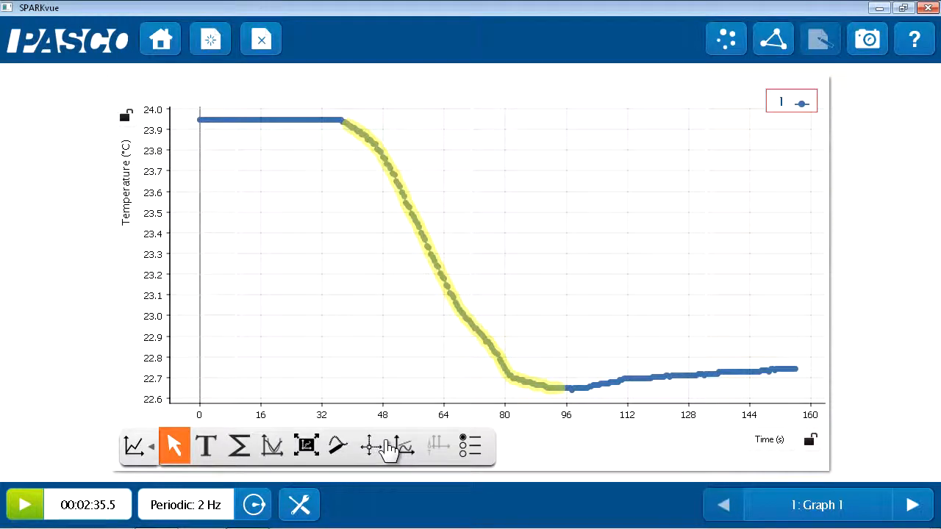
- Show the minimum, maximum and mean of the selected section beside the curve, and remove the statistics and the selection
{"action": "left_click", "coordinate": [238, 446]}
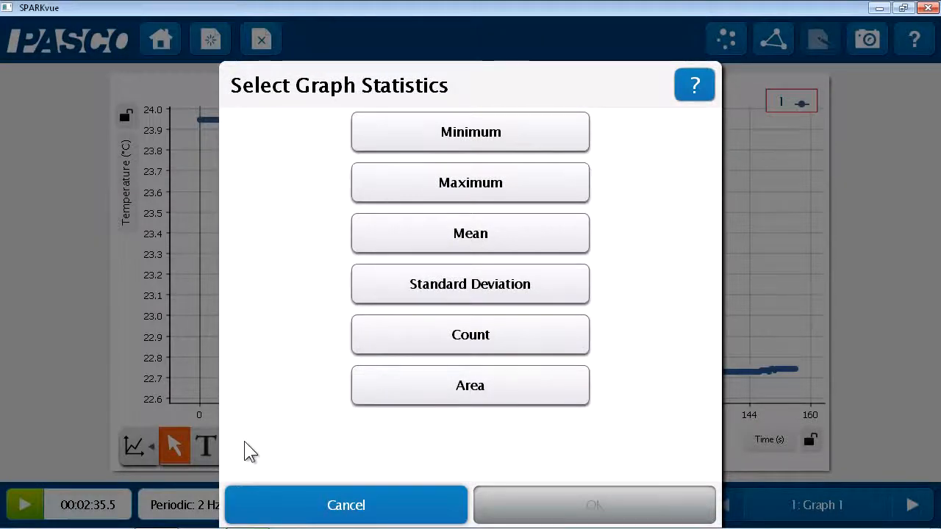
{"action": "left_click", "coordinate": [517, 132]}
{"action": "left_click", "coordinate": [518, 181]}
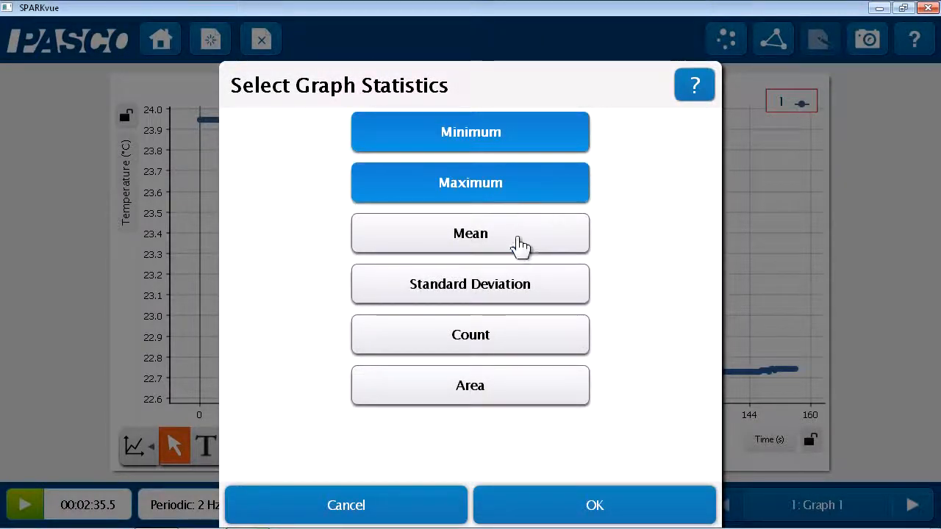
{"action": "left_click", "coordinate": [521, 243]}
{"action": "left_click", "coordinate": [593, 505]}
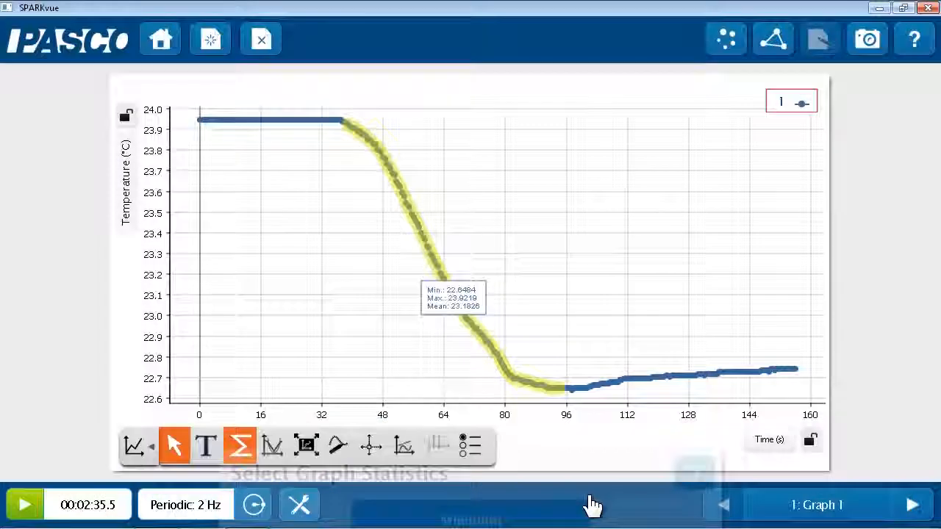
{"action": "left_click_drag", "start_coordinate": [451, 265], "coordinate": [509, 230]}
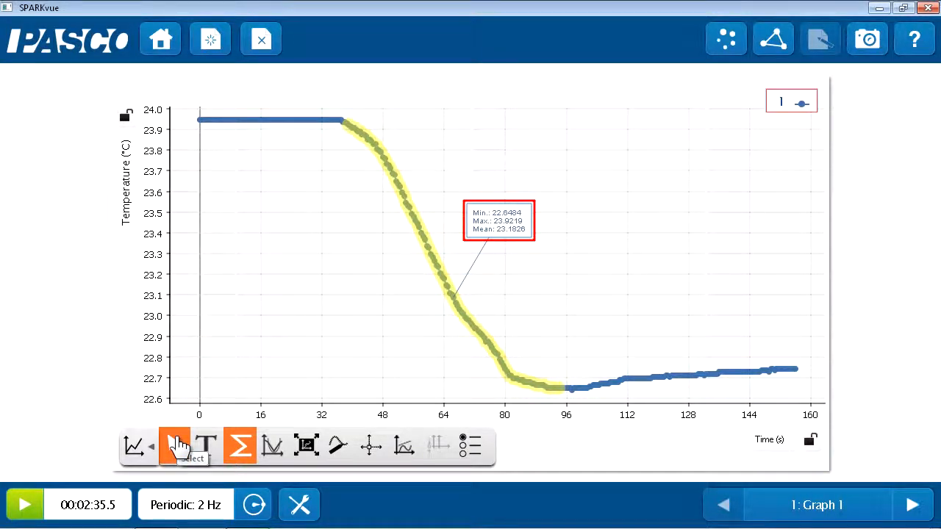
{"action": "left_click", "coordinate": [241, 445]}
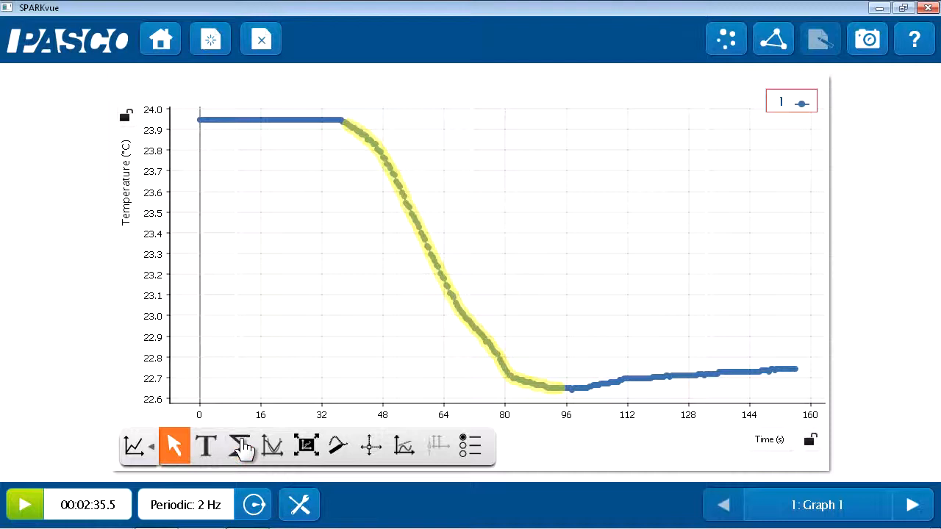
{"action": "left_click", "coordinate": [178, 451]}
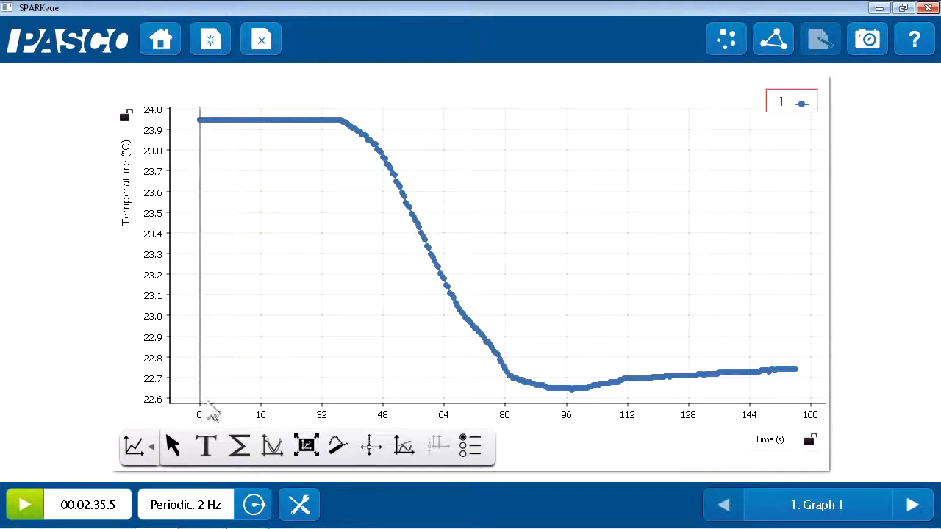
- Select the single data point at the end of the flat section, where the temperature begins to drop
{"action": "left_click", "coordinate": [174, 452]}
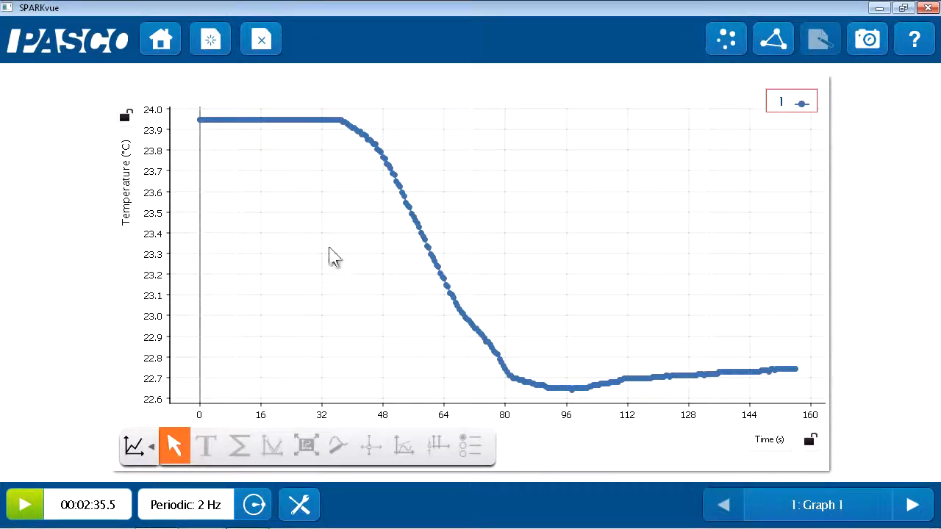
{"action": "left_click", "coordinate": [336, 141]}
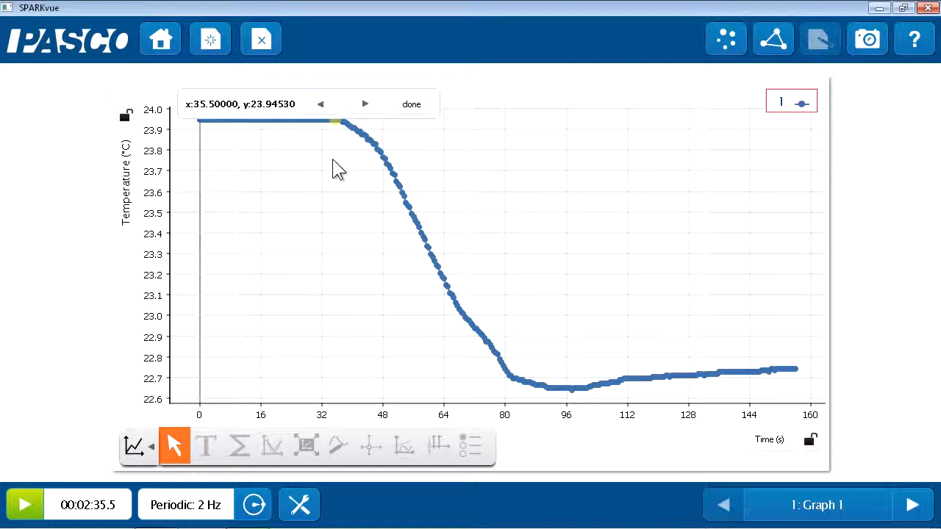
{"action": "left_click", "coordinate": [365, 105]}
{"action": "left_click", "coordinate": [317, 105]}
{"action": "left_click", "coordinate": [363, 106]}
{"action": "left_click", "coordinate": [407, 110]}
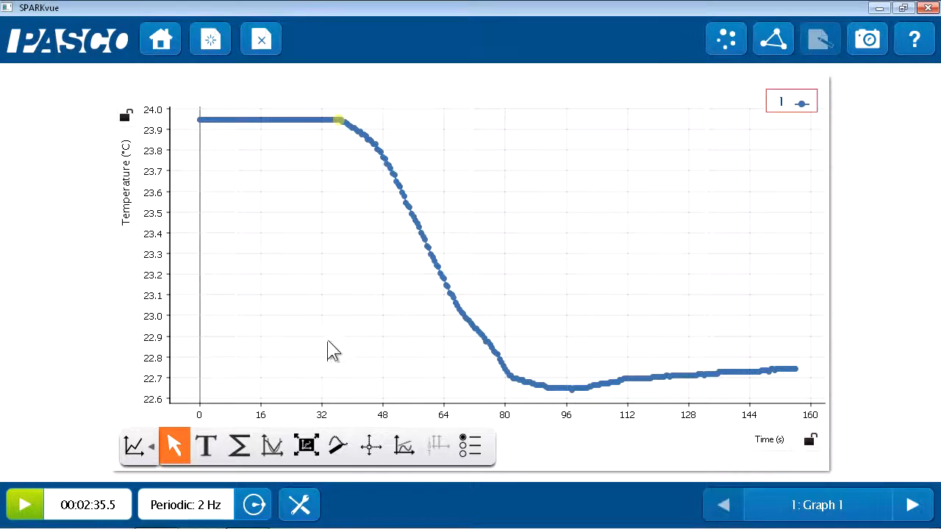
- Annotate the selected data point with the note "added antacid"
{"action": "left_click", "coordinate": [201, 457]}
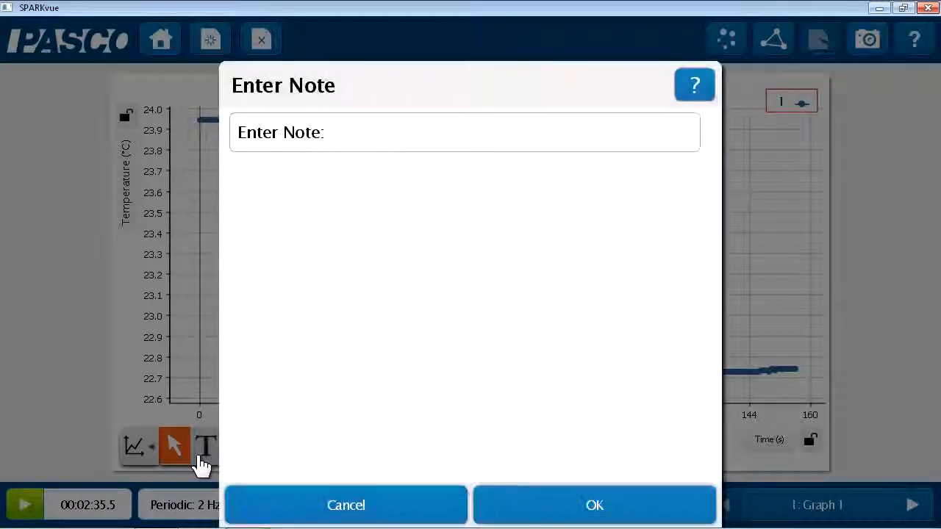
{"action": "type", "text": "added "}
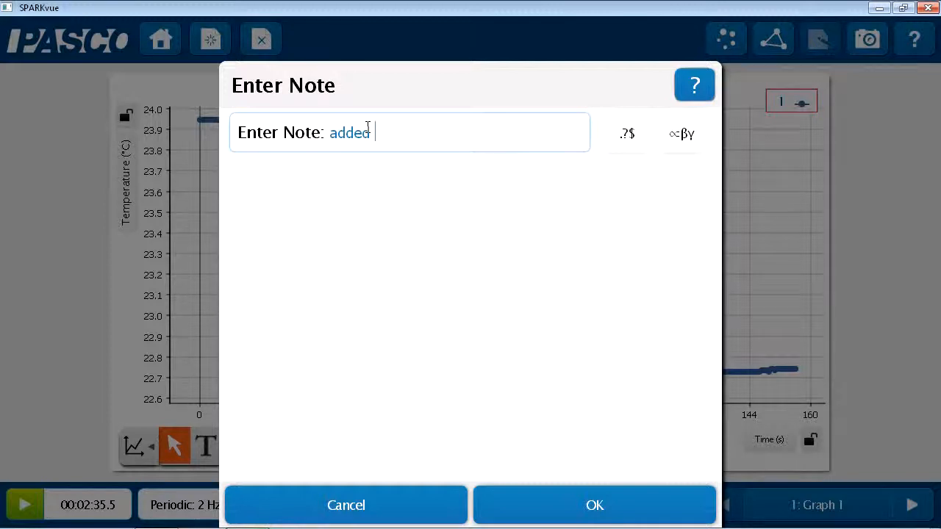
{"action": "type", "text": "antacid"}
{"action": "left_click", "coordinate": [535, 504]}
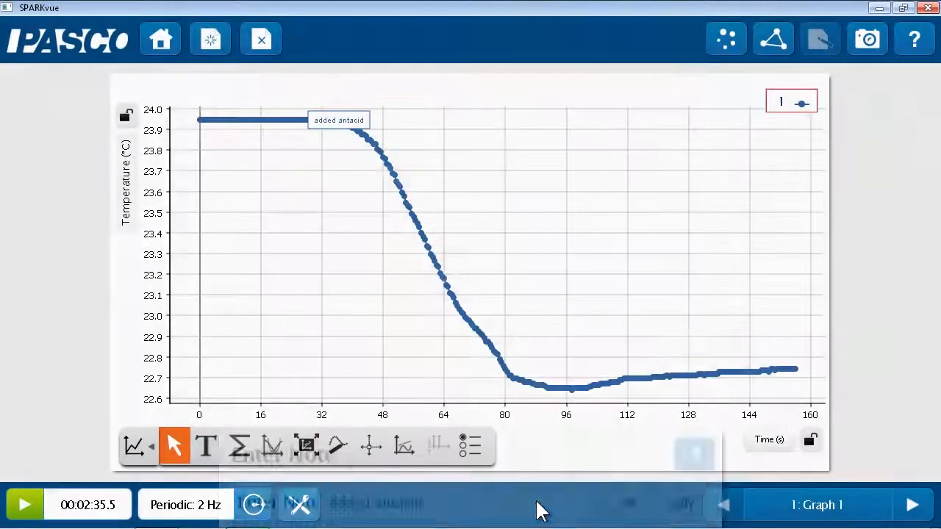
- Move the "added antacid" note off the curve to the empty area below the flat section
{"action": "left_click_drag", "start_coordinate": [347, 124], "coordinate": [298, 173]}
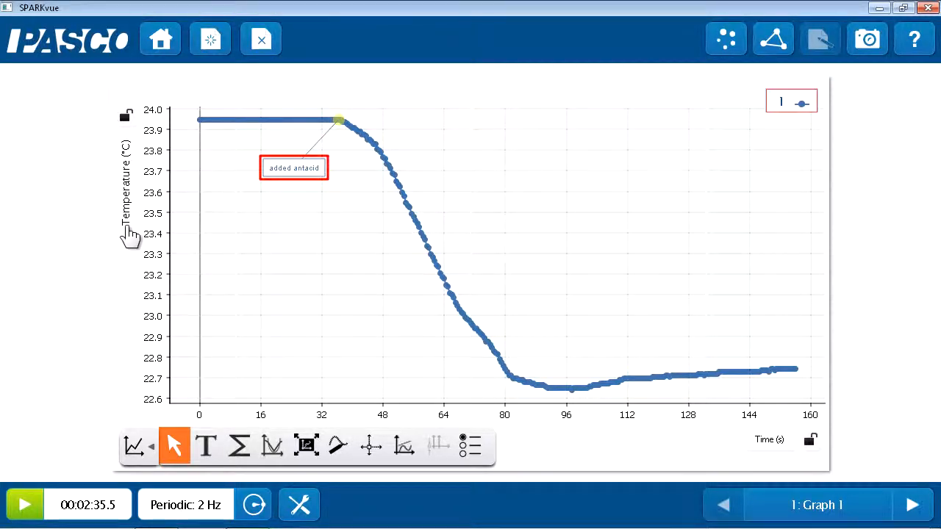
- Change the graph's vertical axis measurement to pH and scale the axes to fit the whole run
{"action": "left_click", "coordinate": [128, 220]}
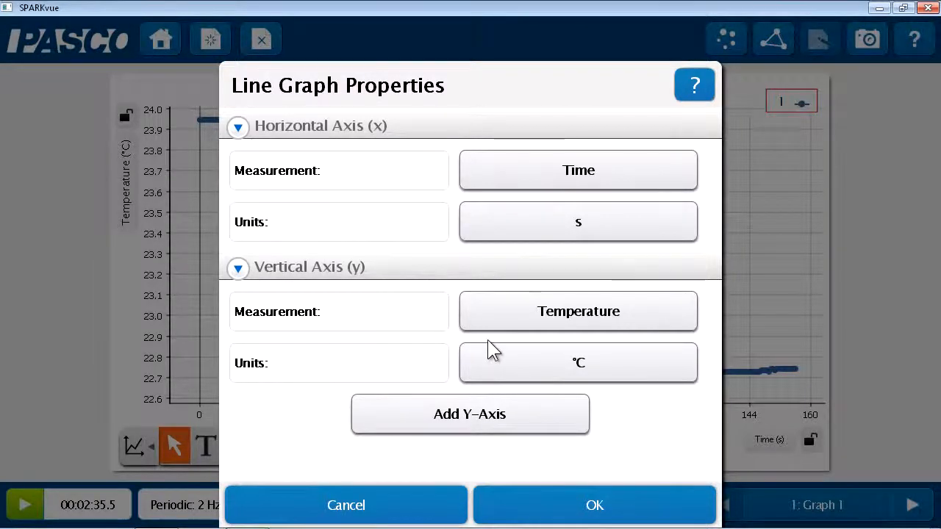
{"action": "left_click", "coordinate": [647, 316]}
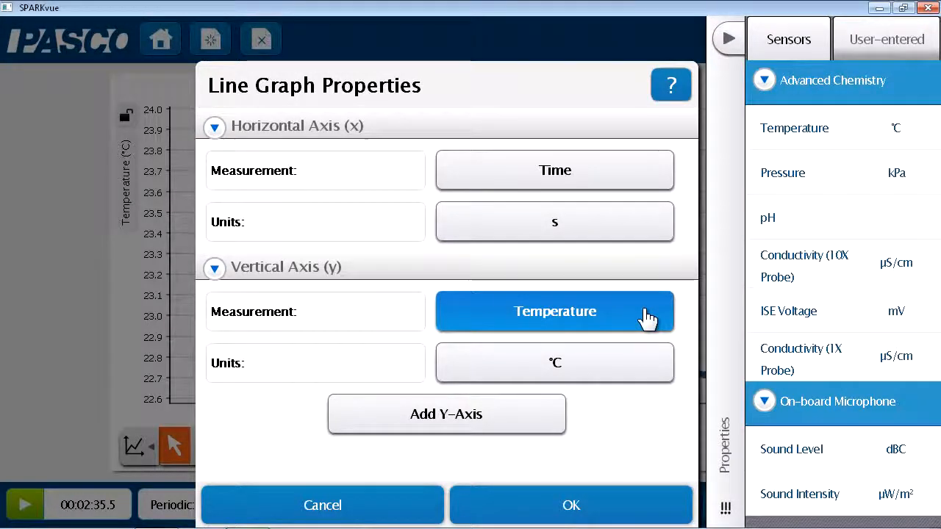
{"action": "left_click", "coordinate": [794, 223]}
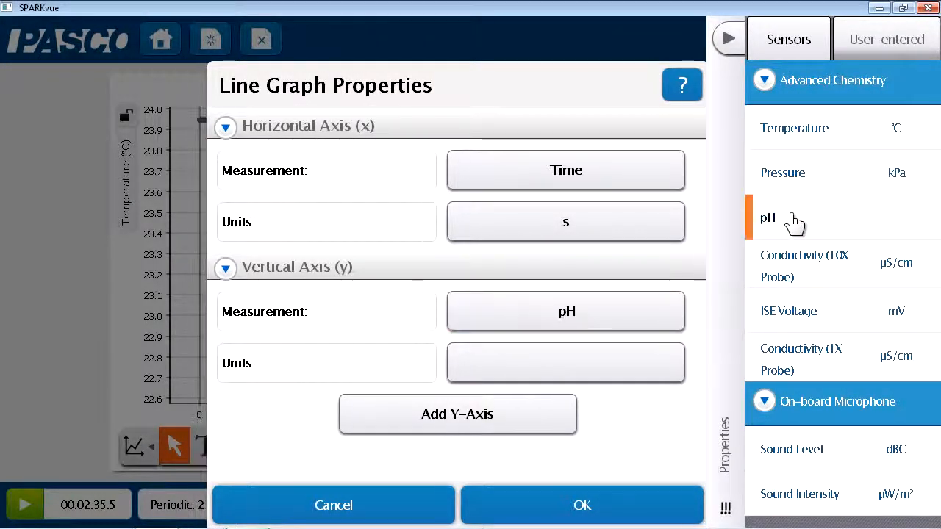
{"action": "left_click", "coordinate": [642, 512]}
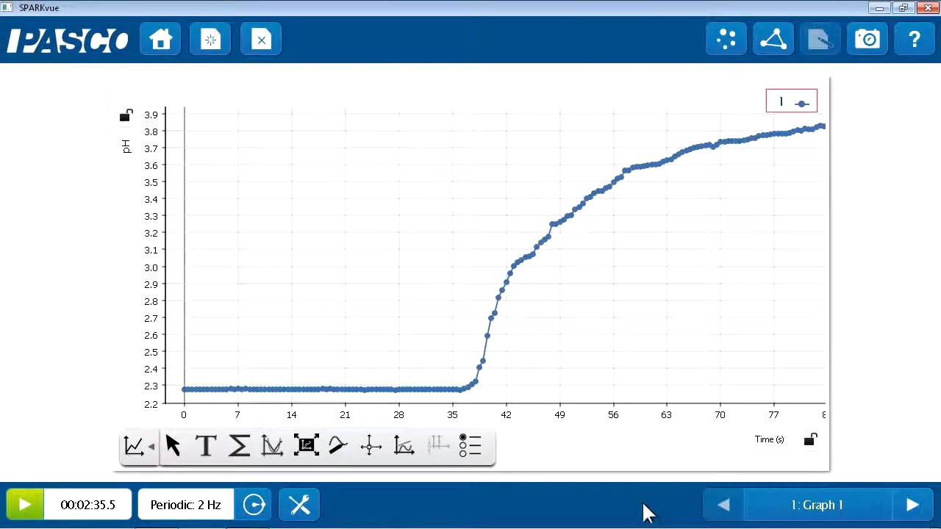
{"action": "left_click", "coordinate": [306, 446]}
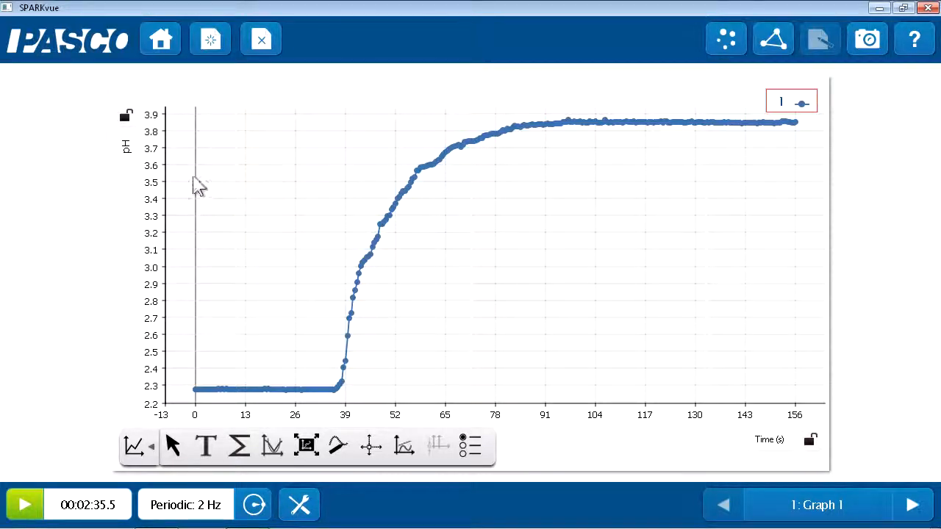
- Reopen and accept the line graph's properties, and return to the home screen without saving the changes
{"action": "left_click", "coordinate": [131, 163]}
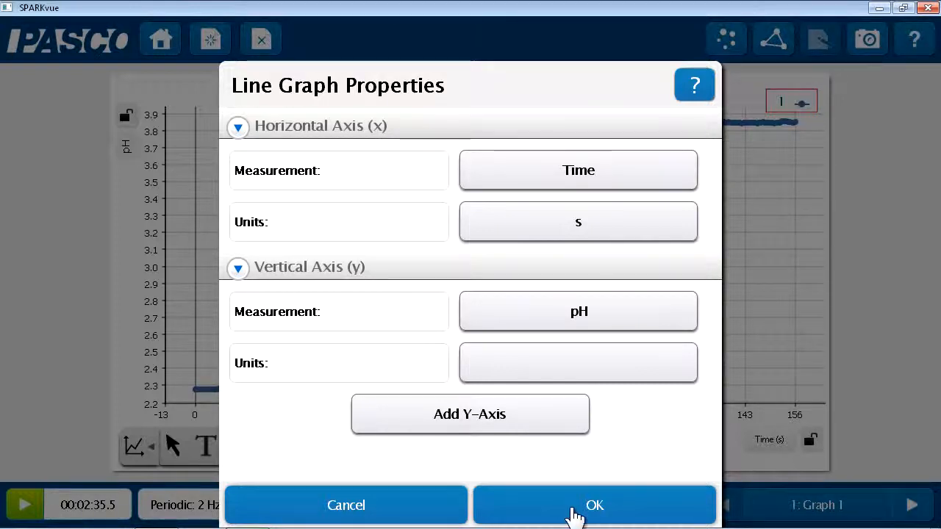
{"action": "left_click", "coordinate": [573, 513]}
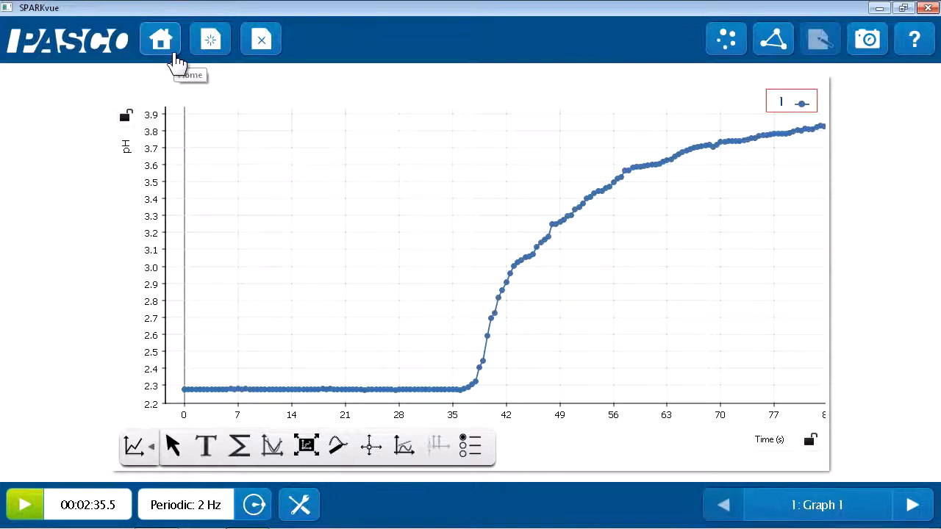
{"action": "left_click", "coordinate": [174, 61]}
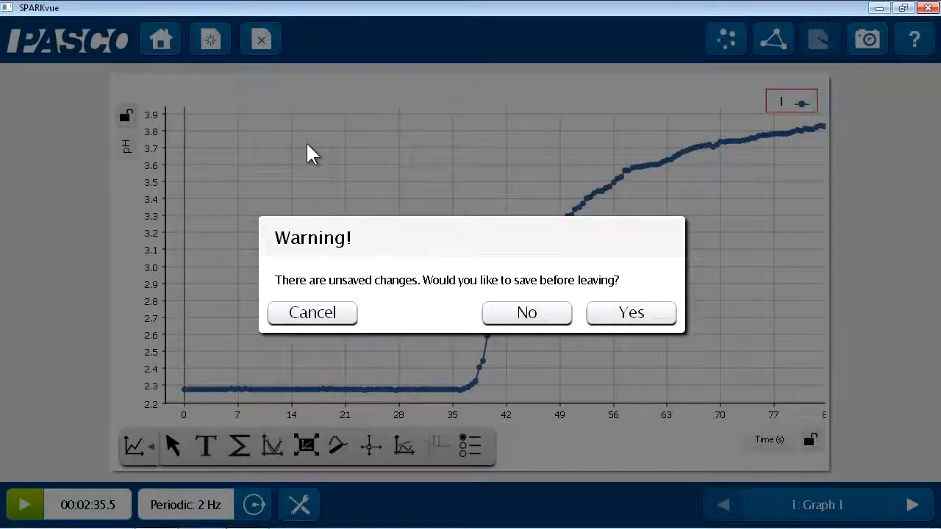
{"action": "left_click", "coordinate": [527, 313]}
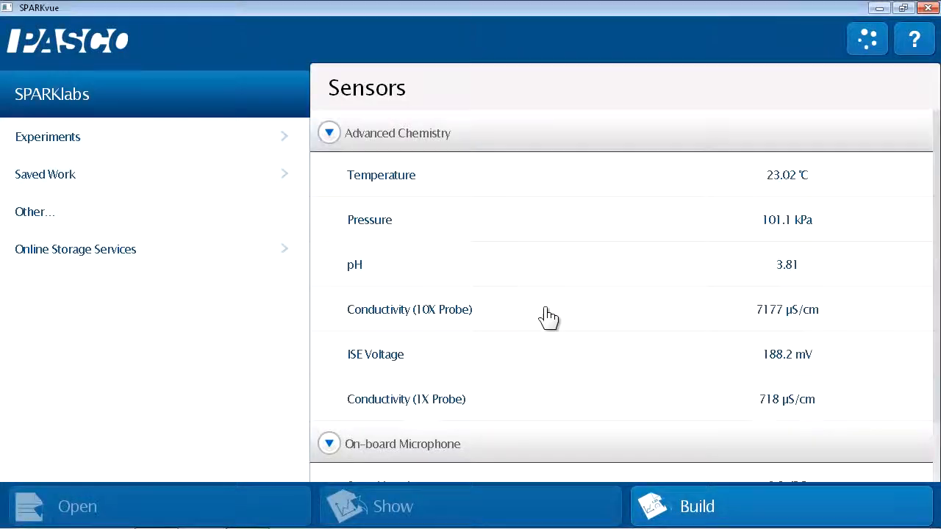